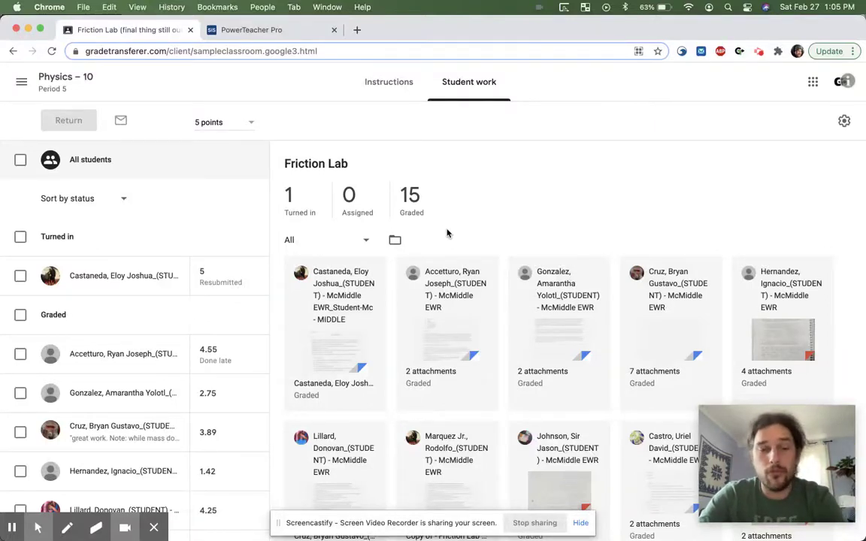
- Highlight the _(STUDENT) - McMiddle EWR suffix on three student names in Classroom, then deselect
key("alt+f")
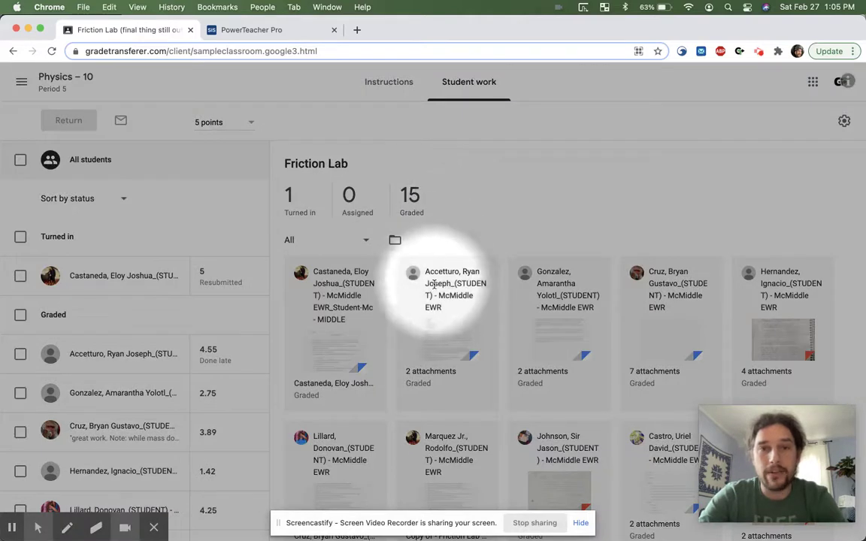
left_click(454, 284)
left_click_drag(454, 284, 467, 297)
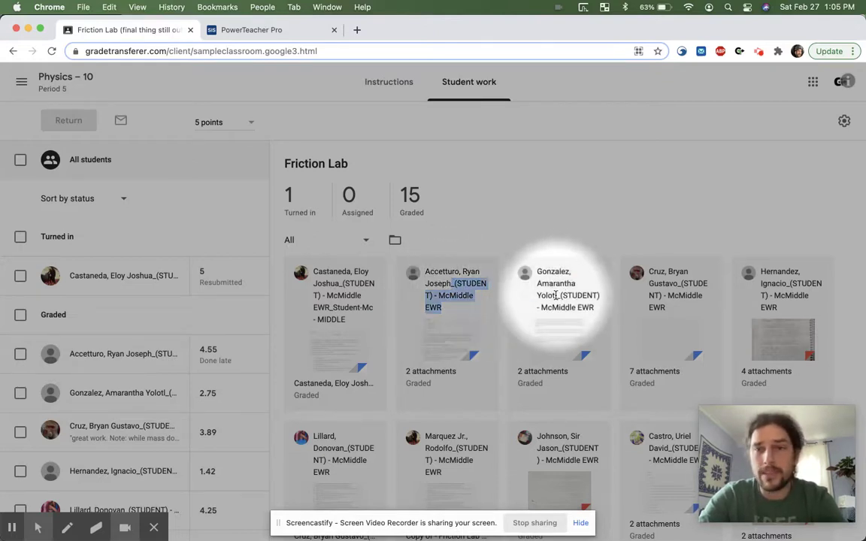
left_click_drag(556, 296, 587, 304)
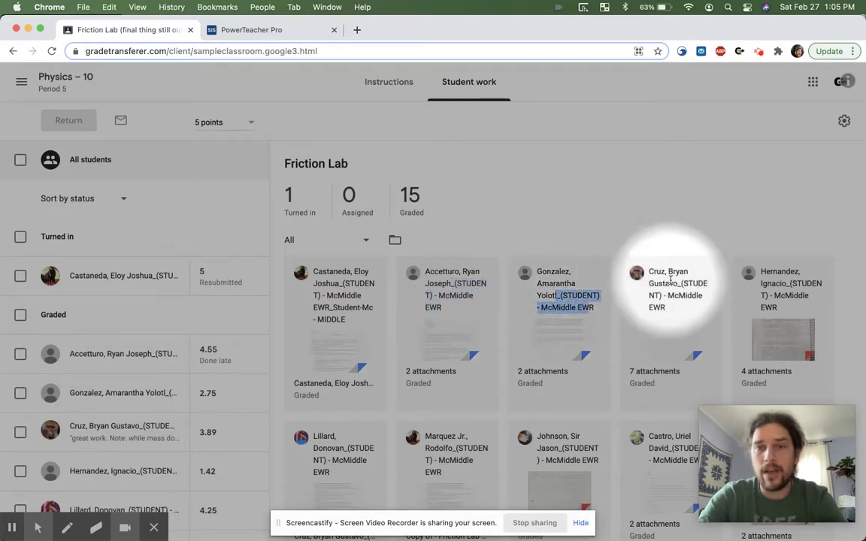
left_click_drag(678, 284, 702, 297)
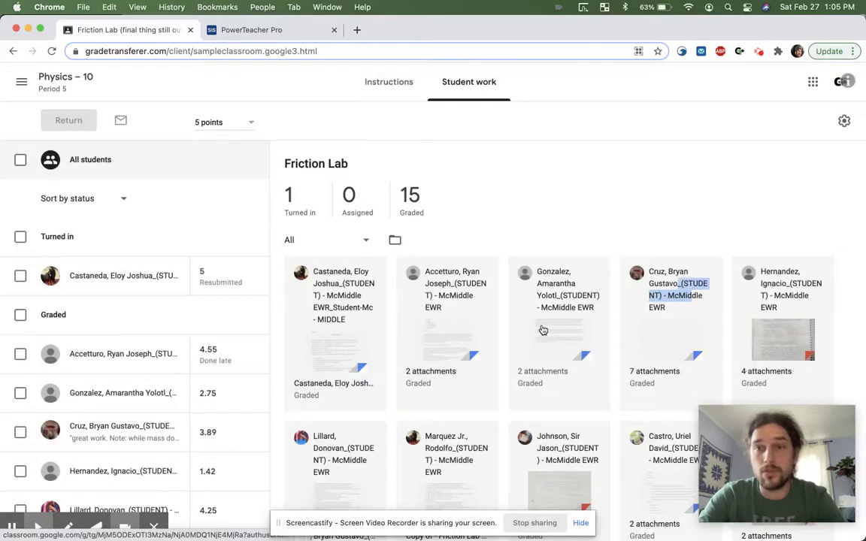
left_click(524, 241)
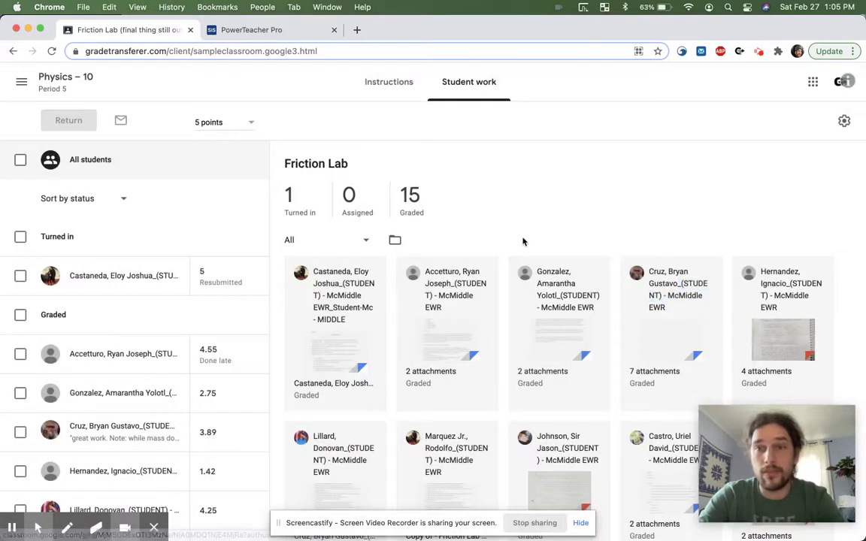
- Review the Sheet Music Quiz #1 roster in PowerTeacher Pro, then return to the Friction Lab page
left_click(251, 31)
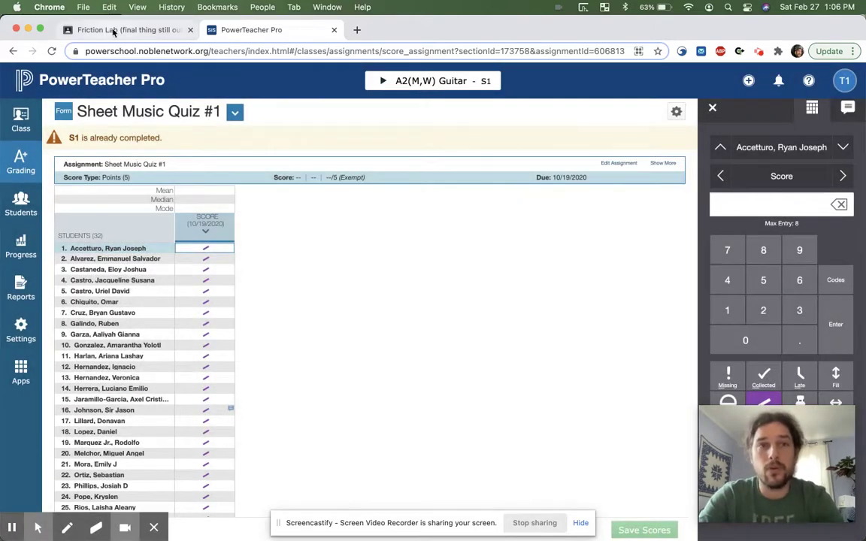
left_click(110, 30)
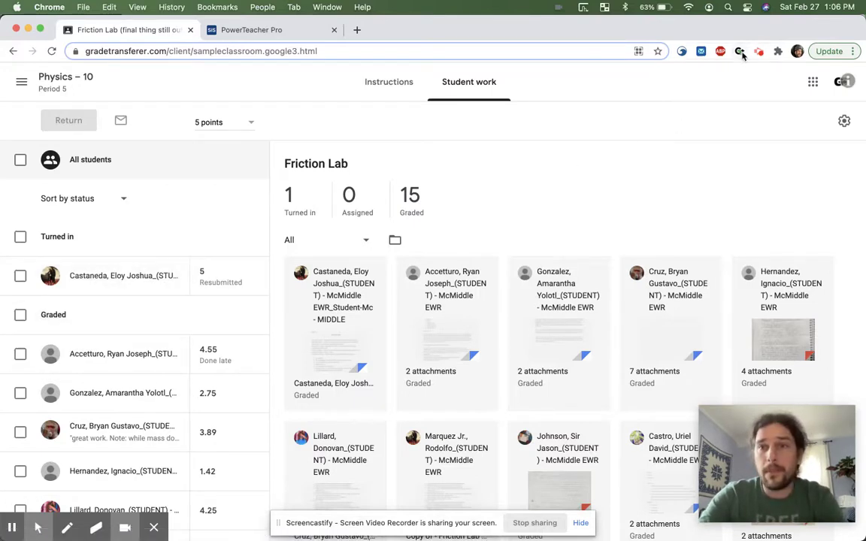
- Grab Friction Lab grades for 16 students, discard the stored data, and show the help and settings menu
left_click(739, 51)
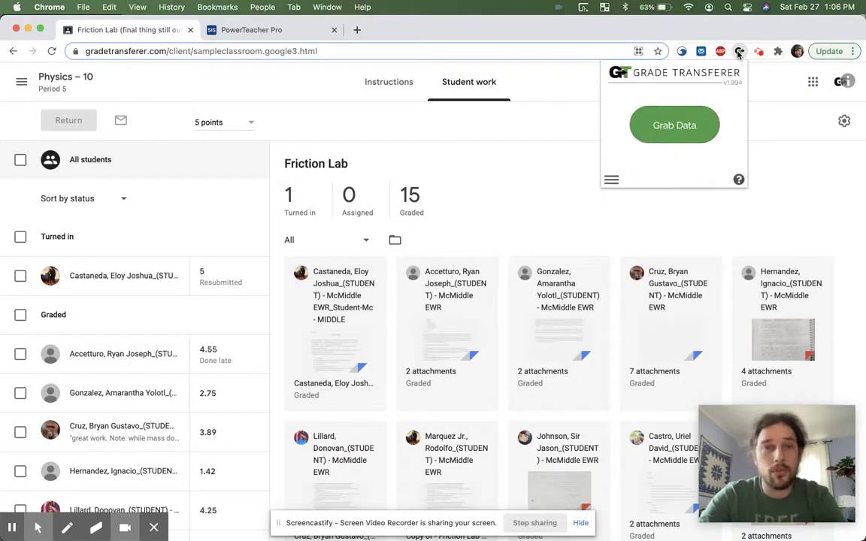
left_click(669, 128)
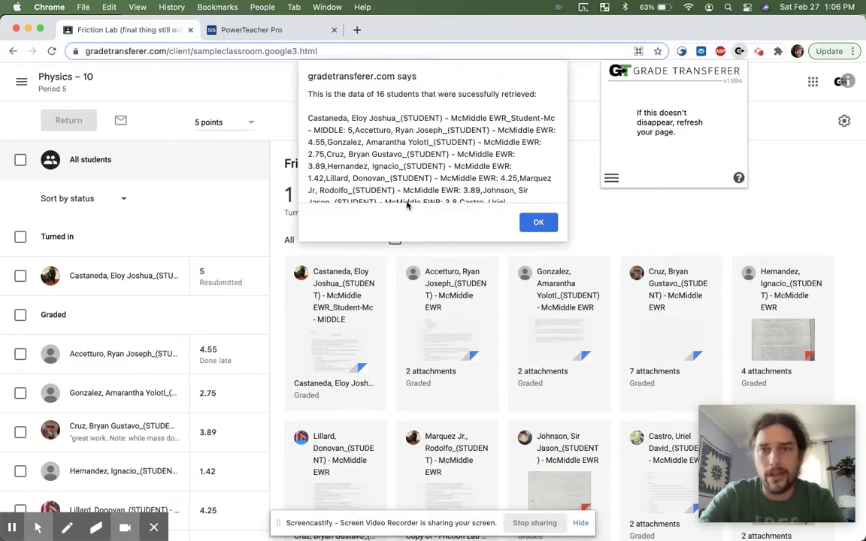
left_click(533, 225)
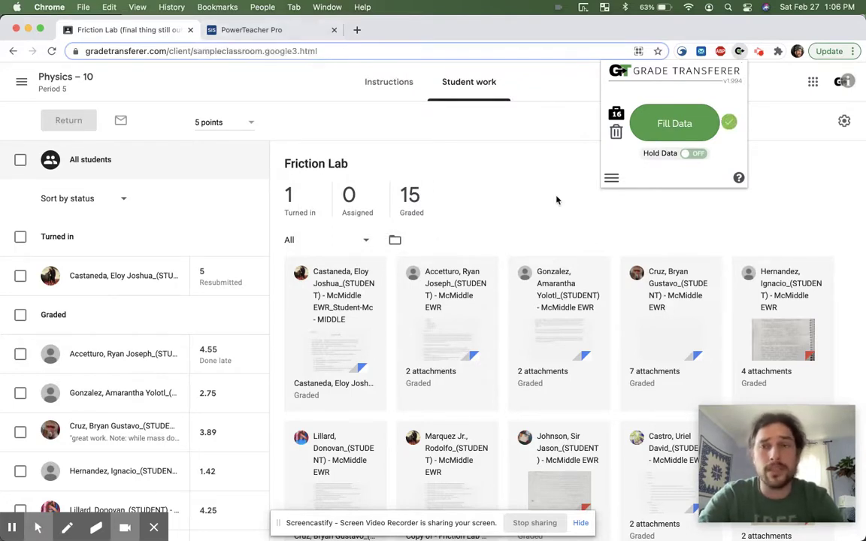
left_click(615, 135)
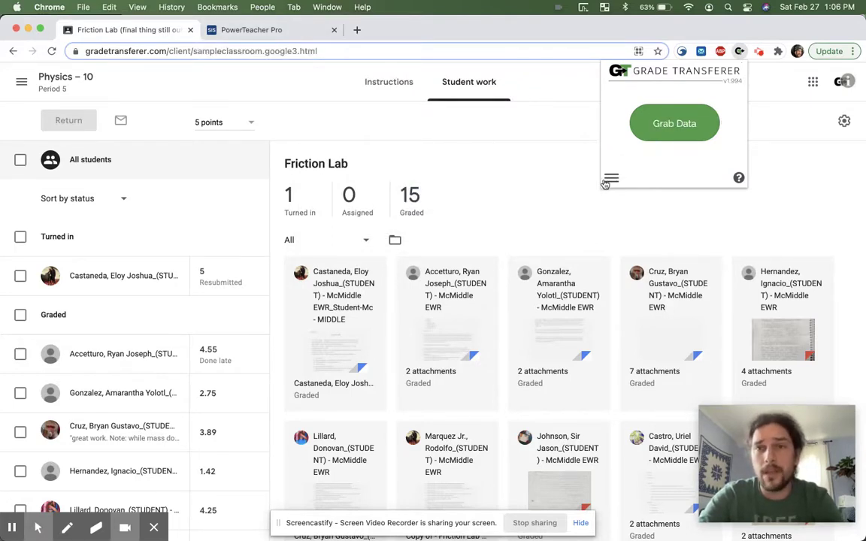
left_click(612, 178)
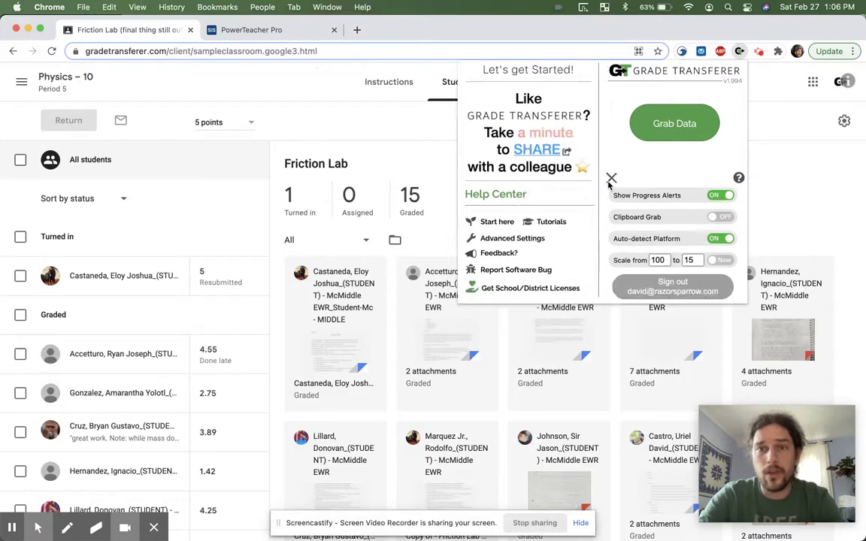
- Go to Advanced Settings' Pattern Remover and try then erase test text in the pattern box
left_click(509, 238)
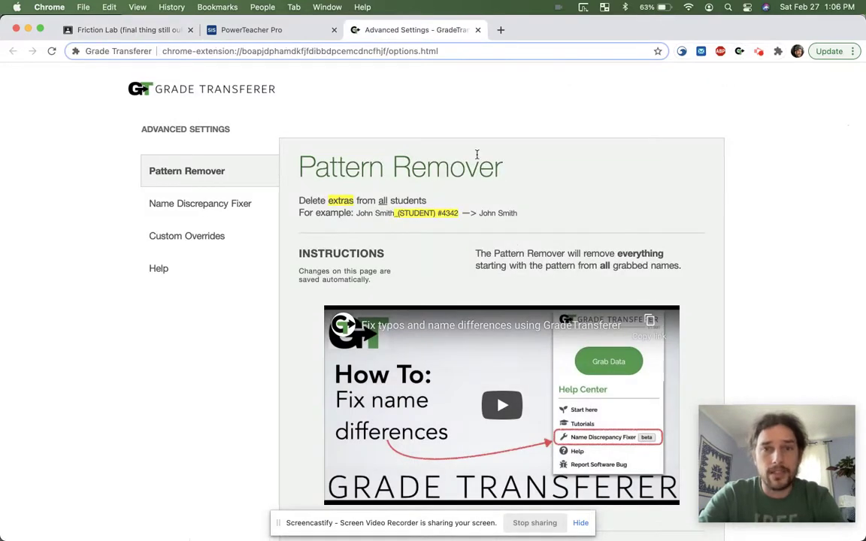
scroll(331, 237, "down", 5)
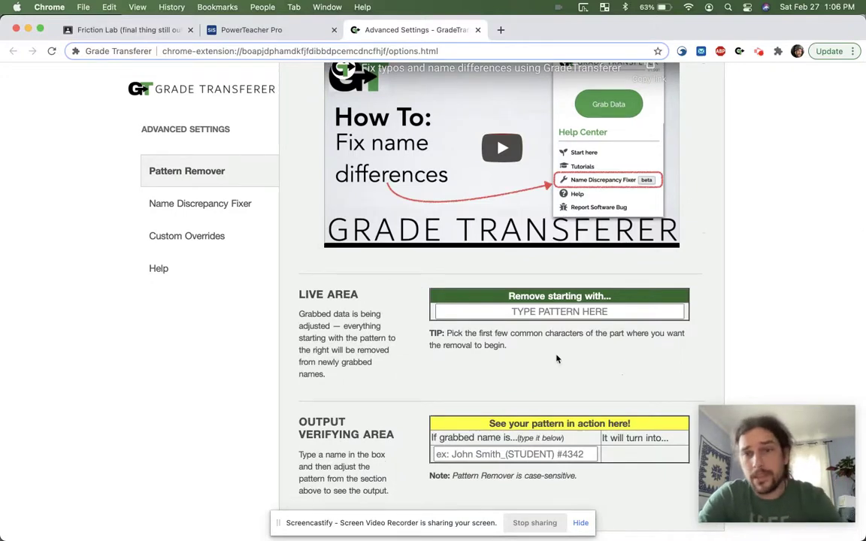
left_click(548, 316)
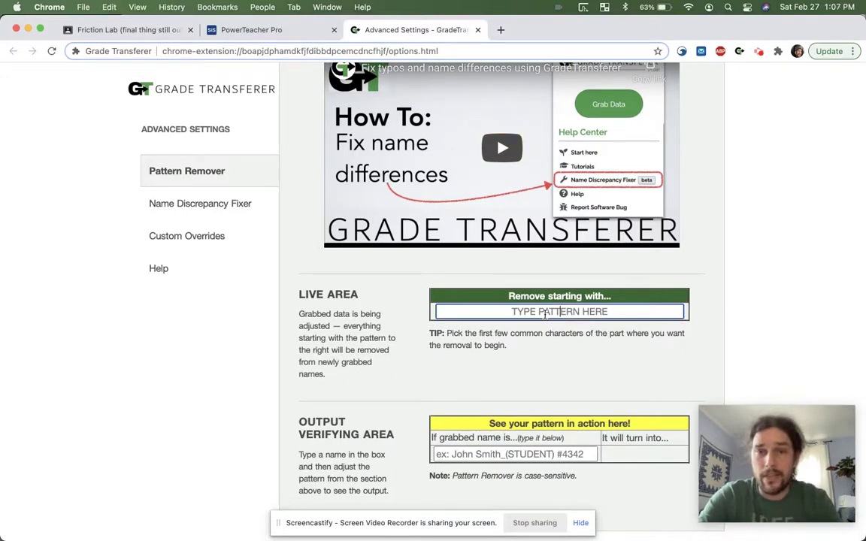
type("rejdkslf")
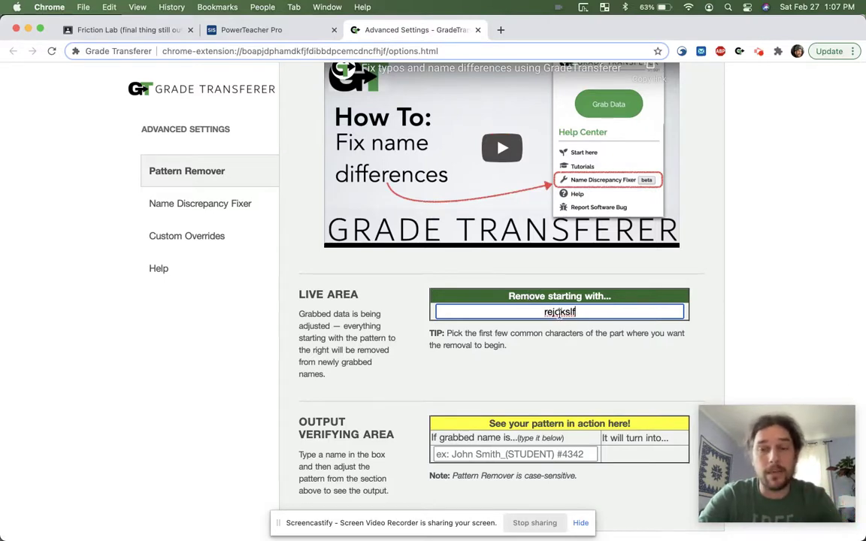
double_click(558, 313)
key("BackSpace")
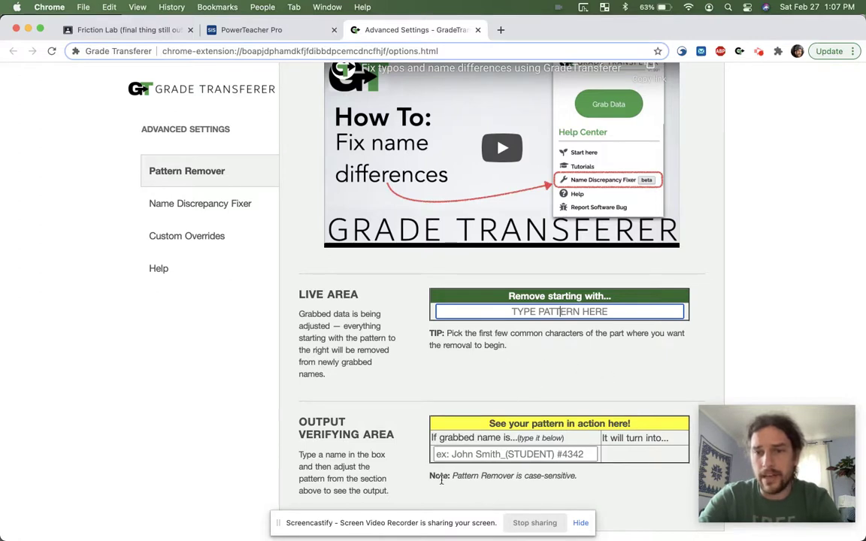
- Enter the sample name 'John Smith_(STUDENT) - McMiddle EWR' in the Output Verifying Area
left_click(485, 454)
type("Jo")
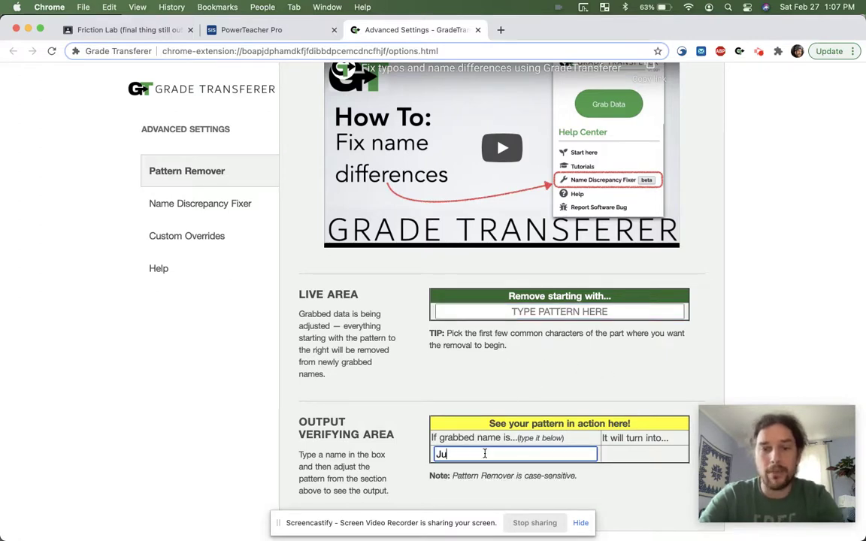
type("hn Sm")
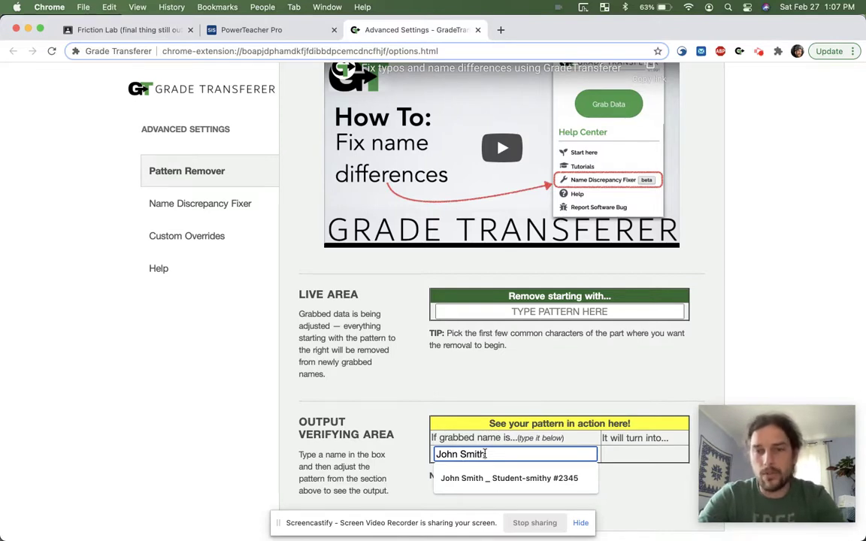
type("ith_")
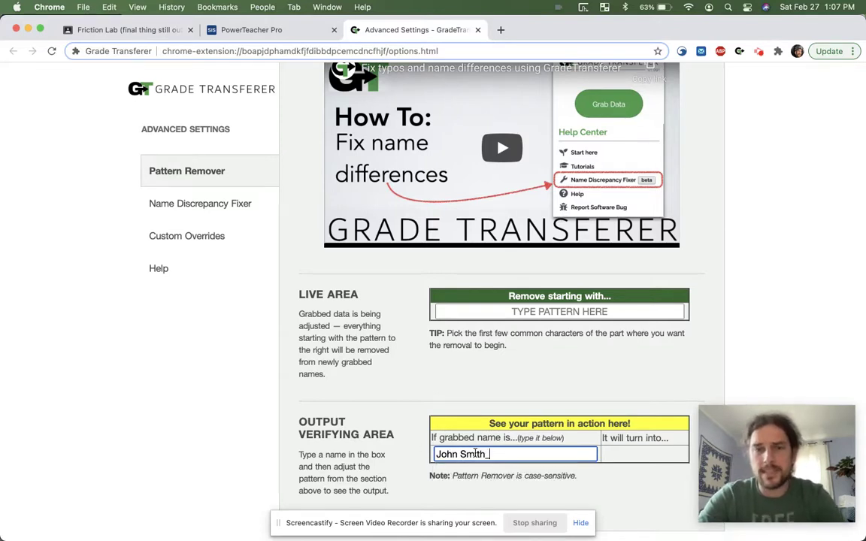
type("(STUDENT")
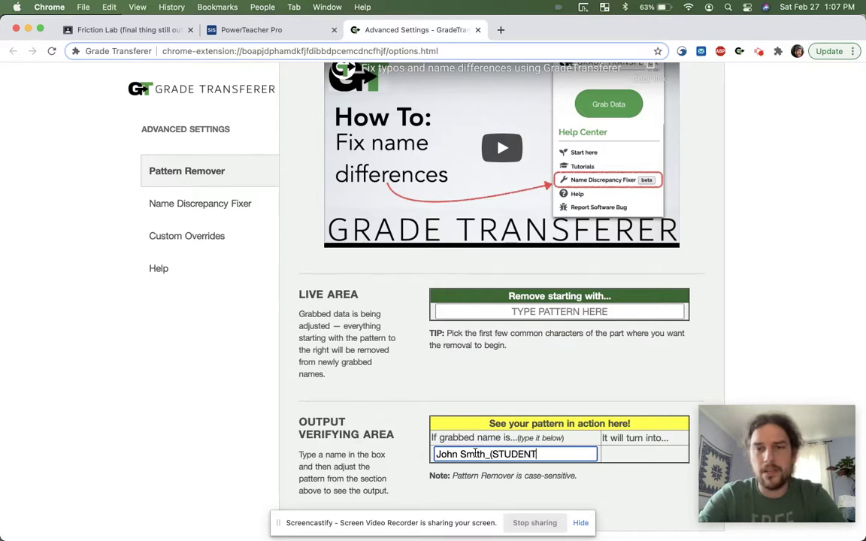
type(") - McMiddle")
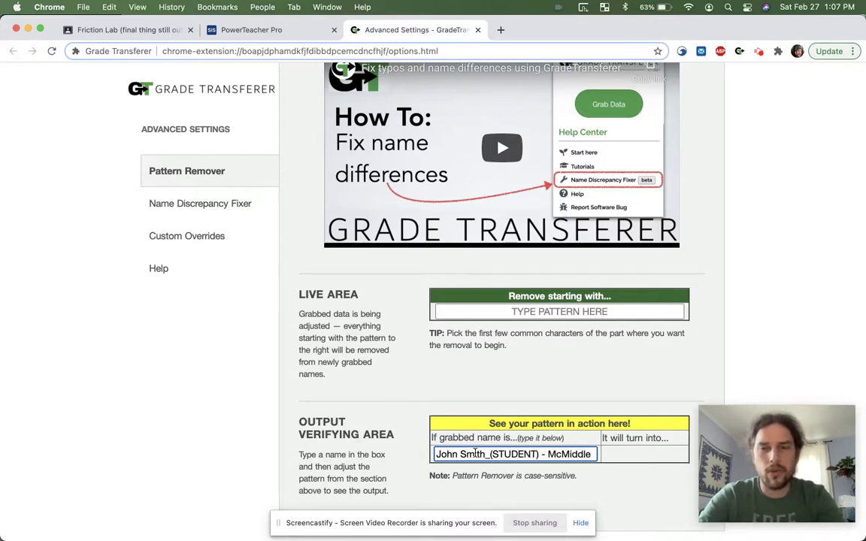
type(" EWR")
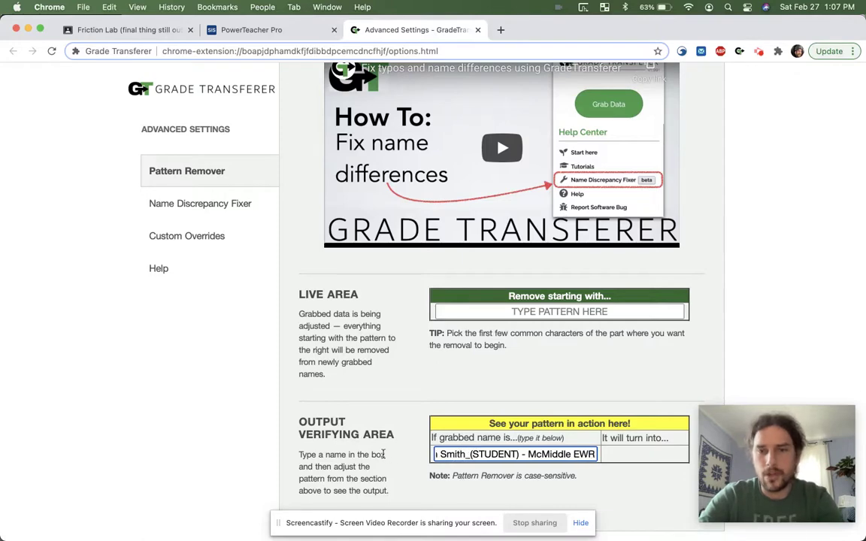
left_click(412, 449)
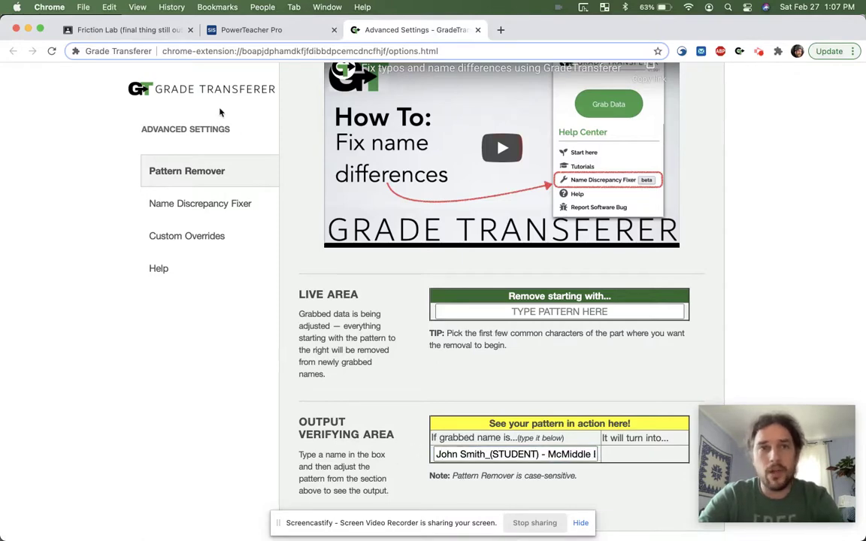
left_click(103, 32)
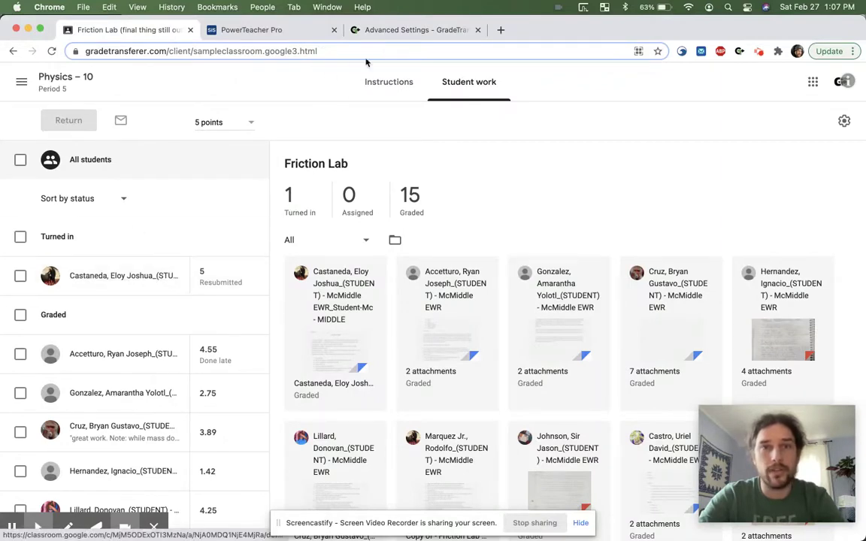
left_click(412, 30)
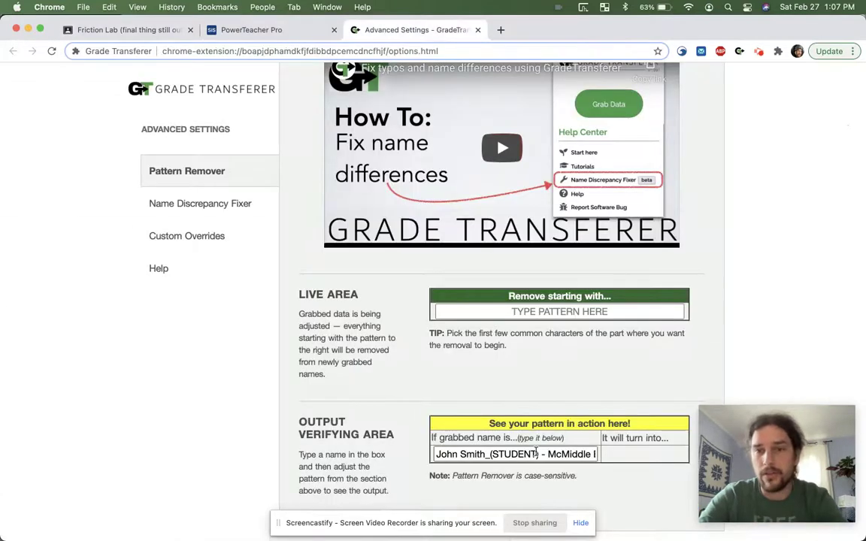
left_click_drag(568, 452, 595, 454)
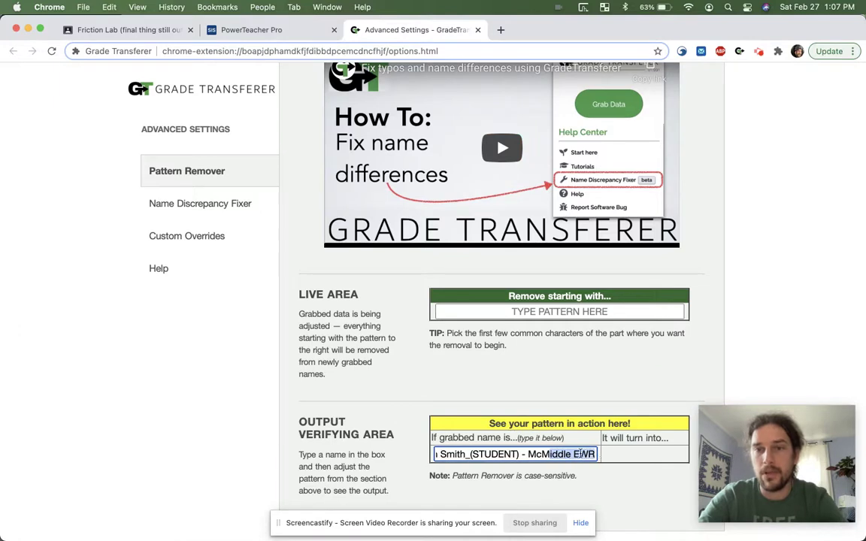
left_click(578, 454)
key("BackSpace")
key("BackSpace")
key("BackSpace")
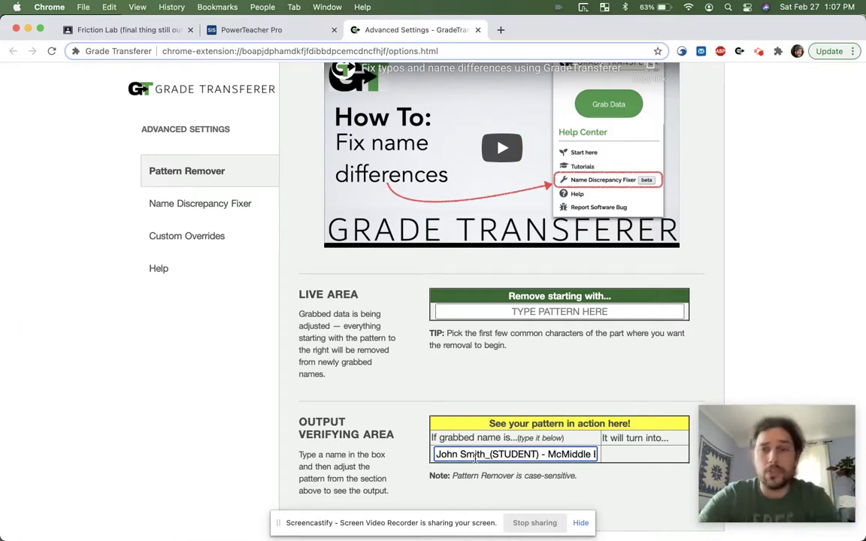
left_click_drag(485, 454, 597, 454)
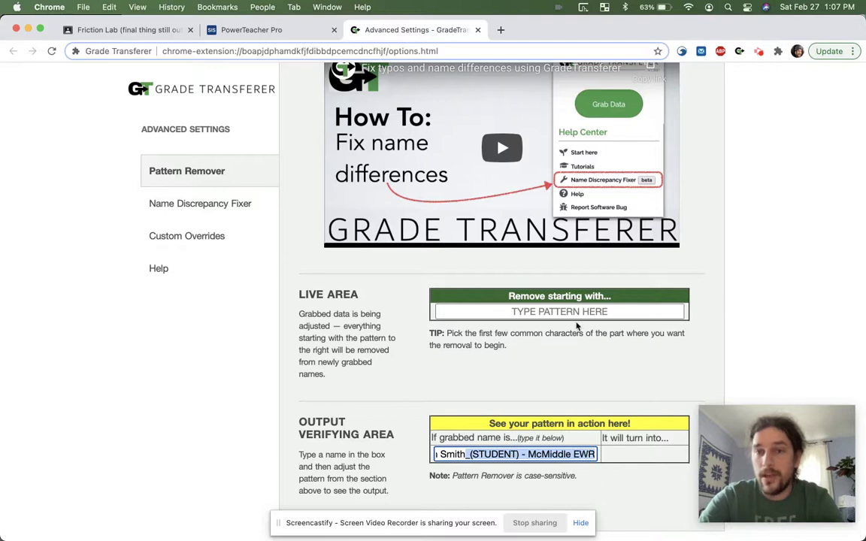
- Set the removal pattern to _(STUD and confirm the sample name becomes John Smith
left_click(555, 311)
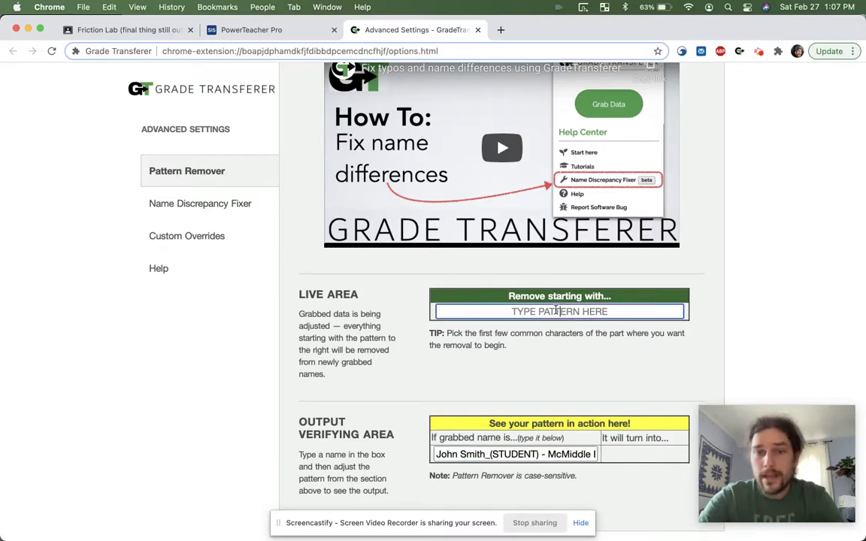
type("_")
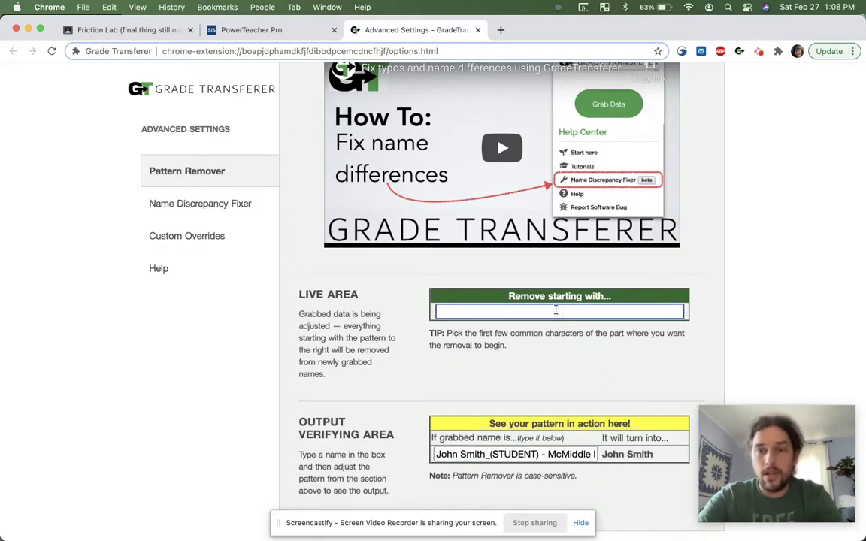
type("(STUDNE")
key("BackSpace")
key("BackSpace")
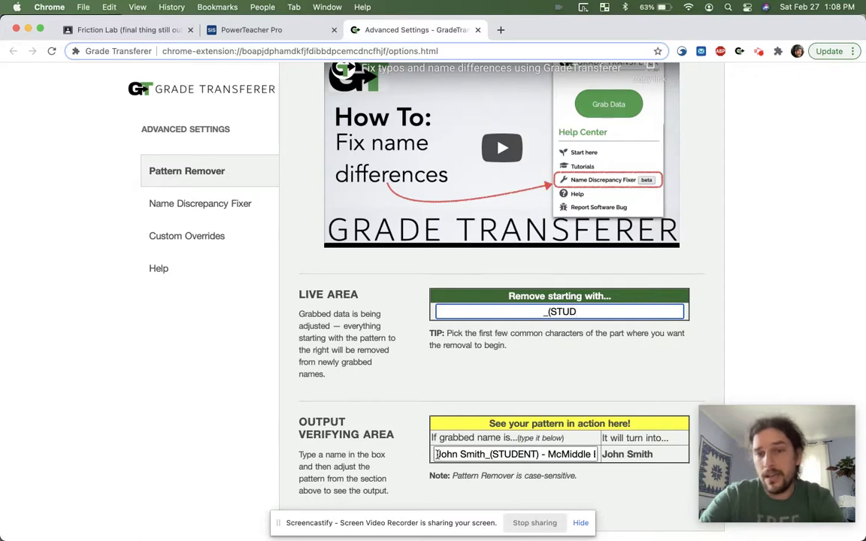
left_click_drag(437, 454, 598, 454)
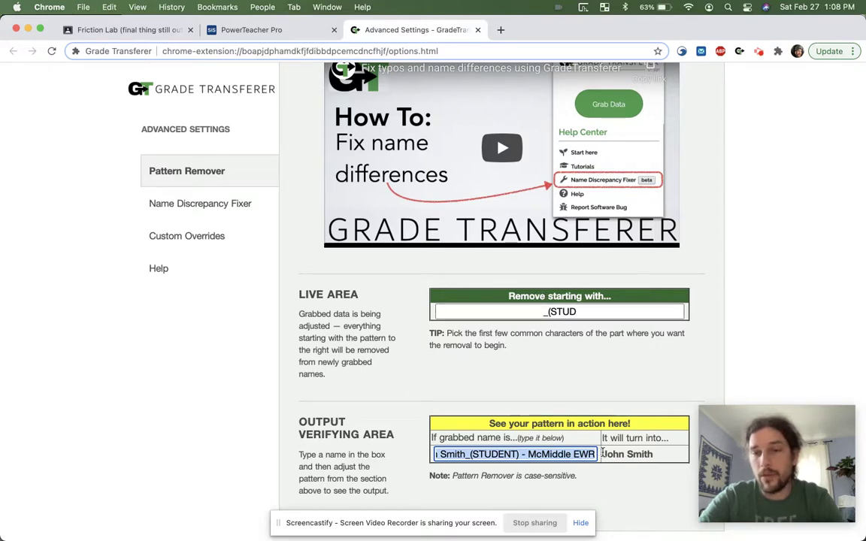
left_click_drag(601, 454, 653, 455)
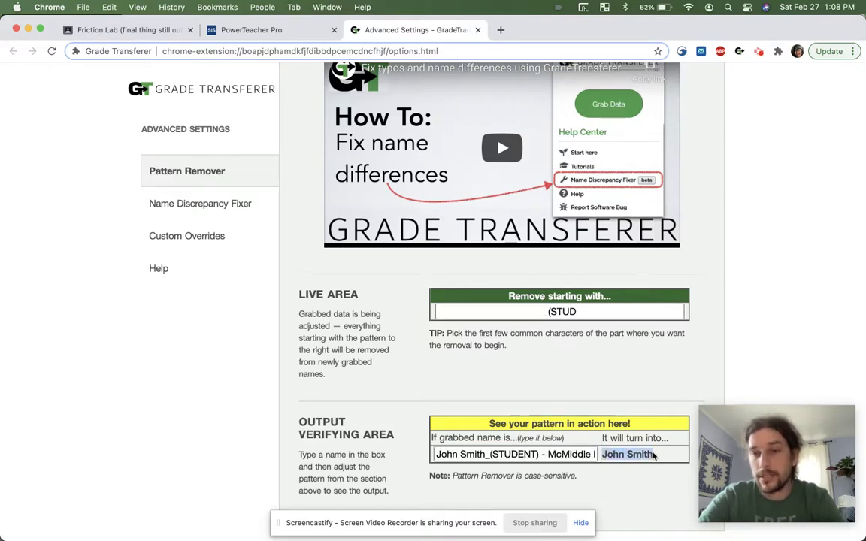
left_click(630, 451)
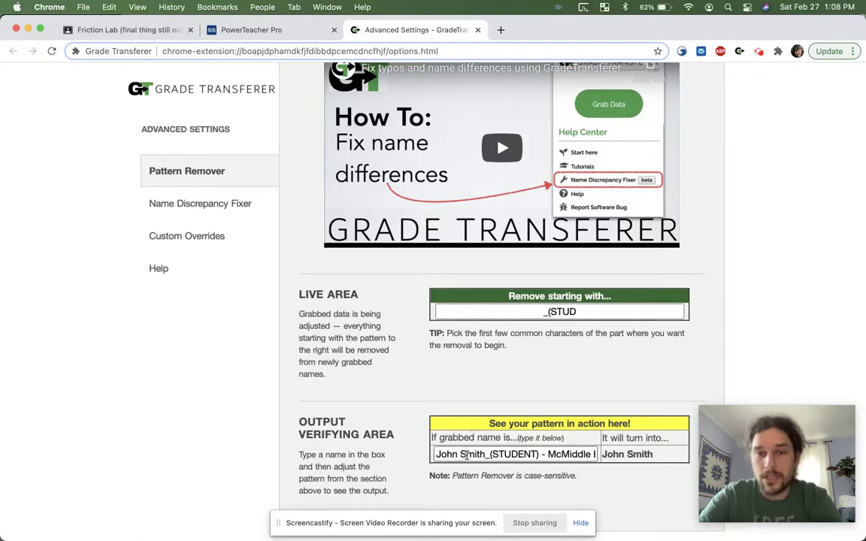
- Delete the suffix from the sample name for comparison, then undo the deletion
left_click(485, 454)
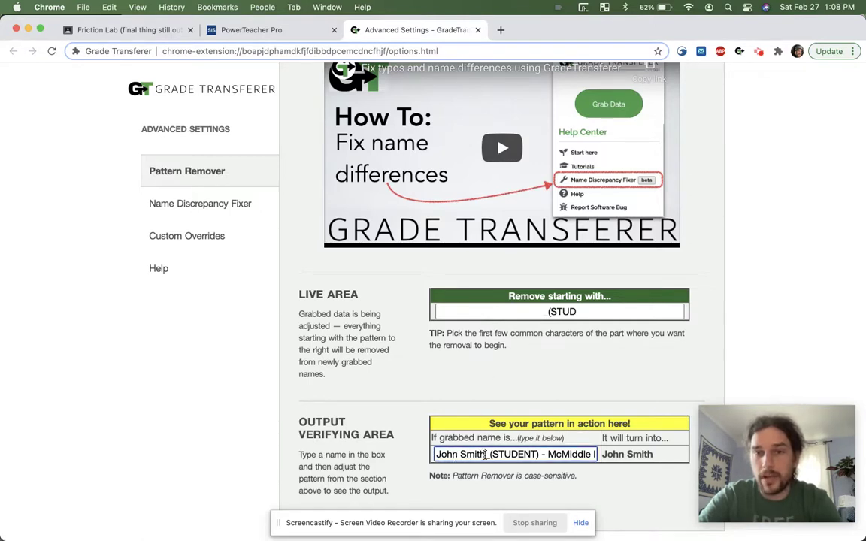
left_click_drag(486, 454, 515, 454)
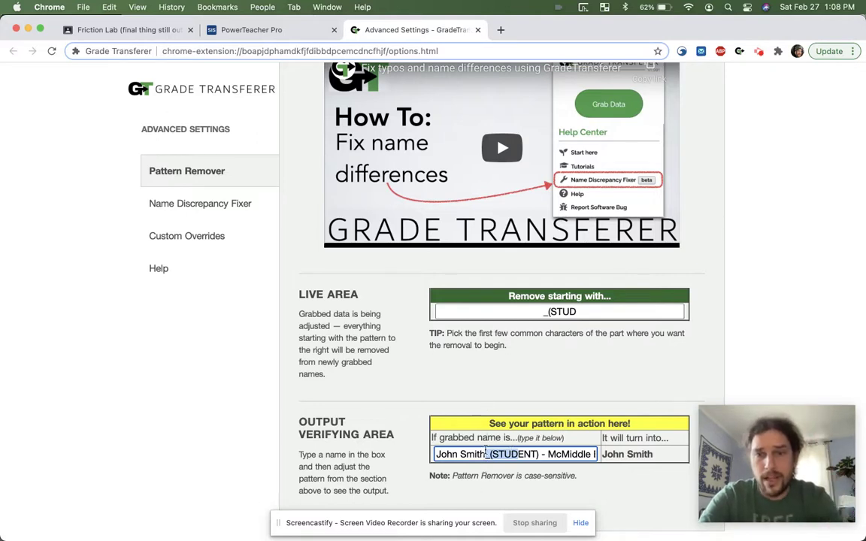
scroll(484, 456, "right", 1)
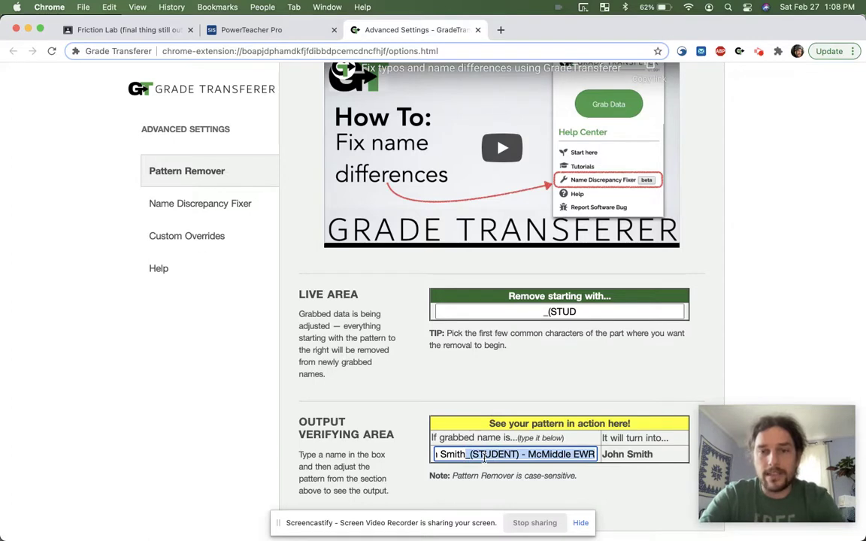
key("BackSpace")
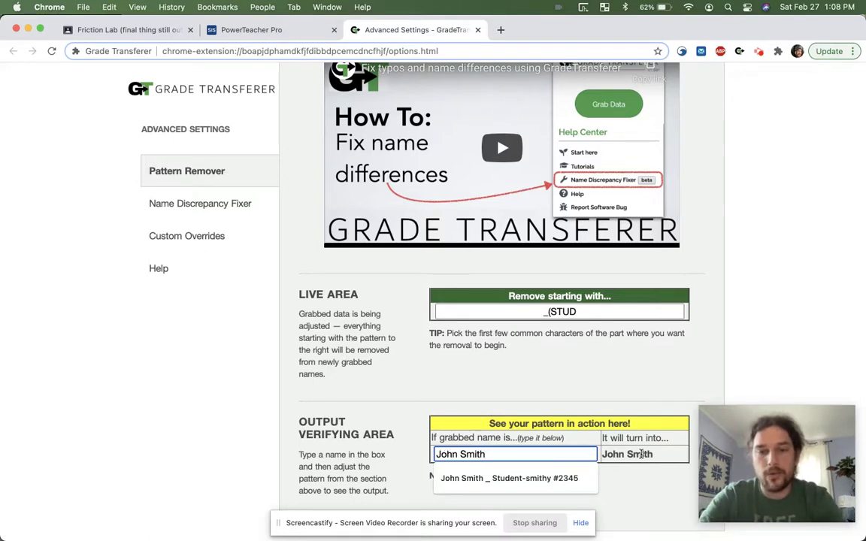
key("super+z")
left_click(538, 378)
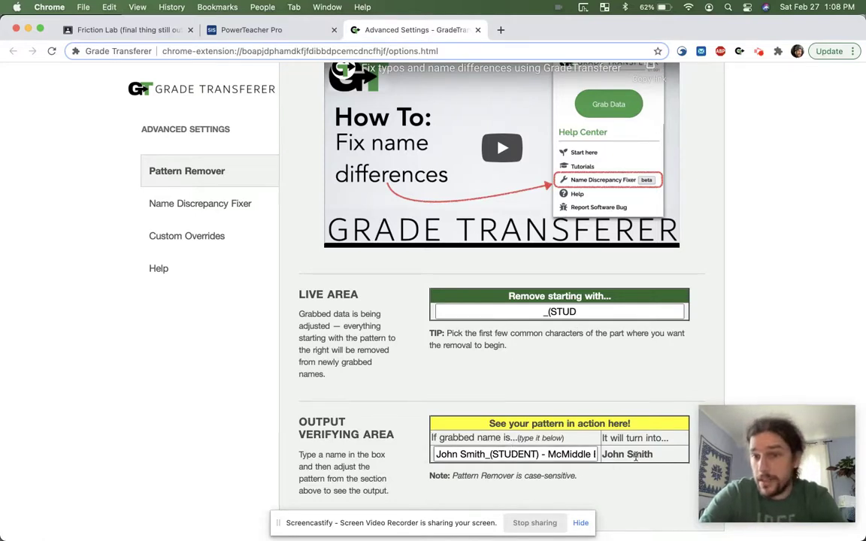
- Grab the 16 Friction Lab grades from Classroom, then bring up PowerTeacher Pro's Sheet Music Quiz #1
left_click(128, 30)
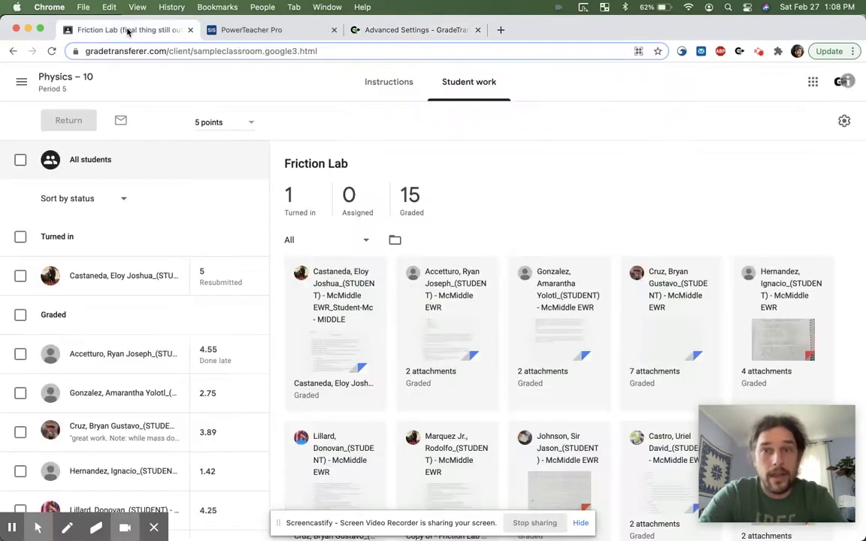
left_click(740, 51)
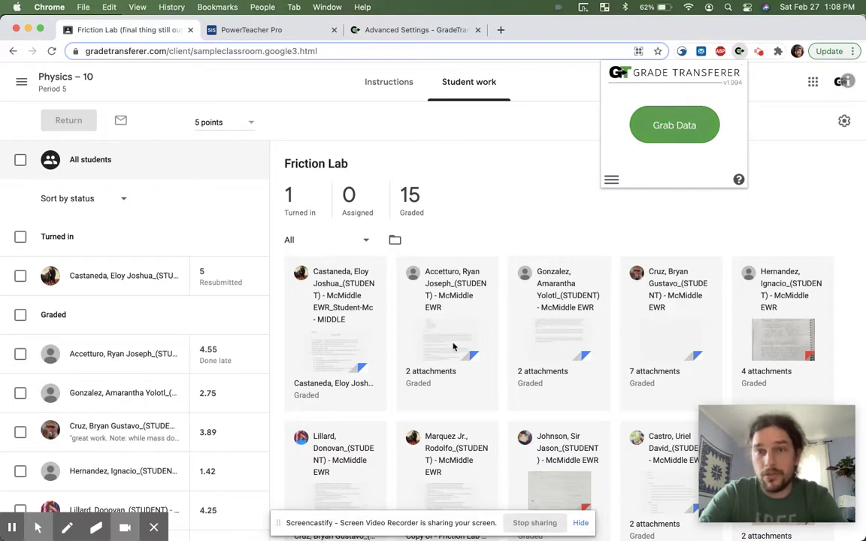
left_click(664, 129)
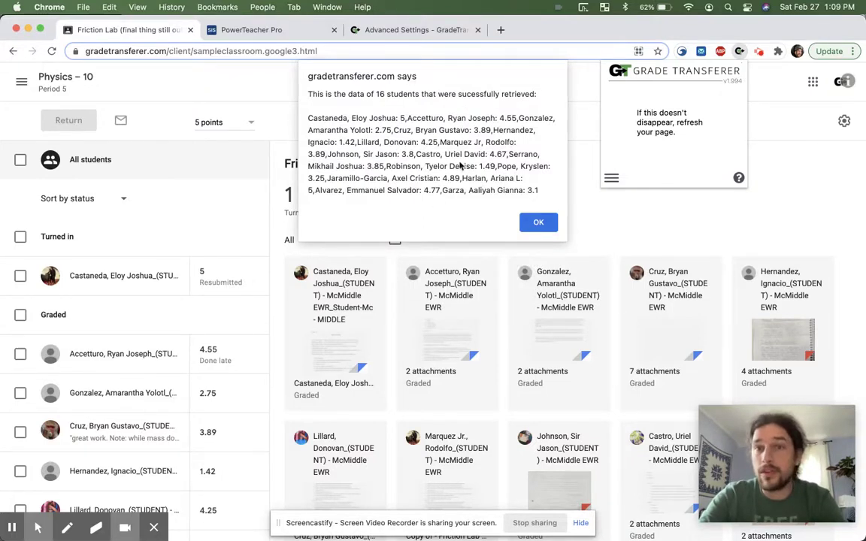
left_click(538, 222)
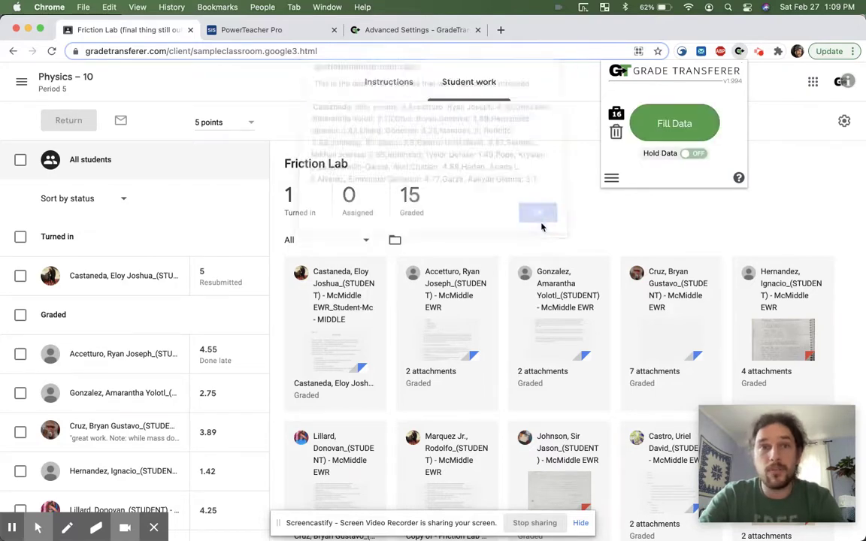
left_click(251, 29)
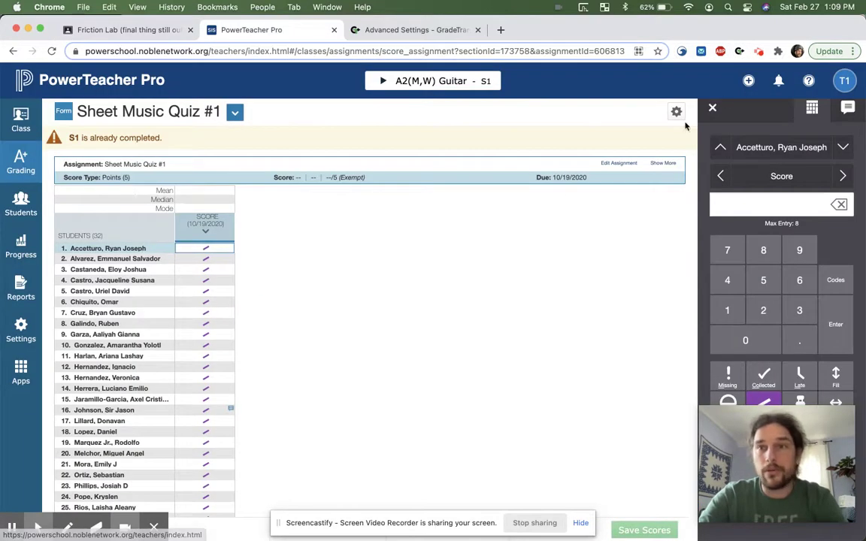
- Fill the grabbed Friction Lab scores into the Sheet Music Quiz #1 column and compare with Classroom
left_click(739, 51)
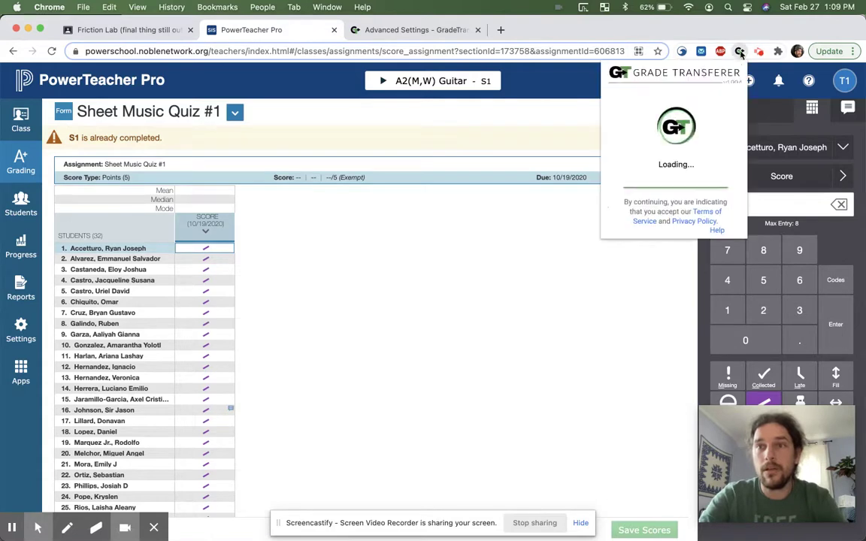
left_click(677, 127)
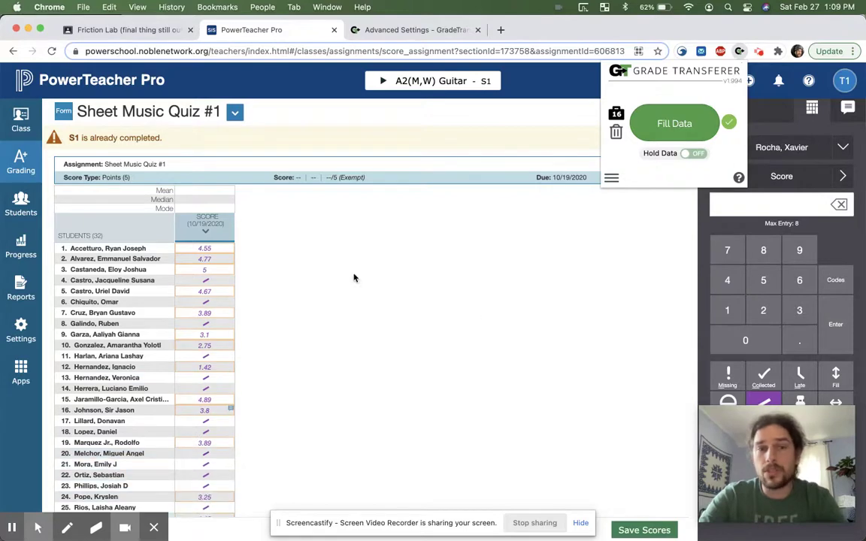
left_click(119, 32)
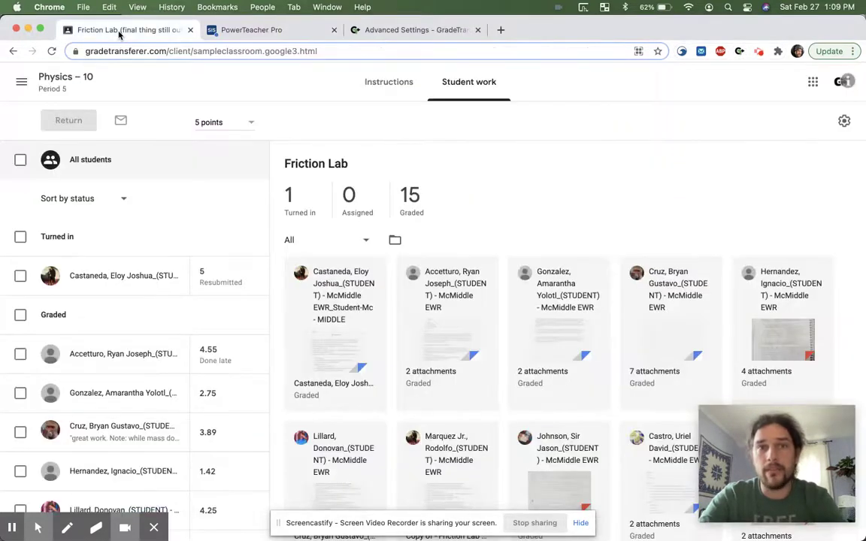
left_click(248, 30)
key("Return")
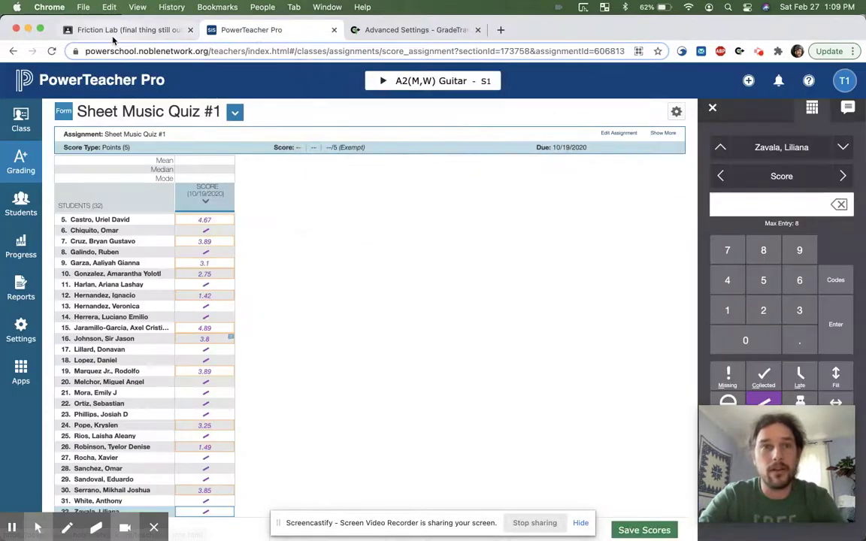
left_click(95, 27)
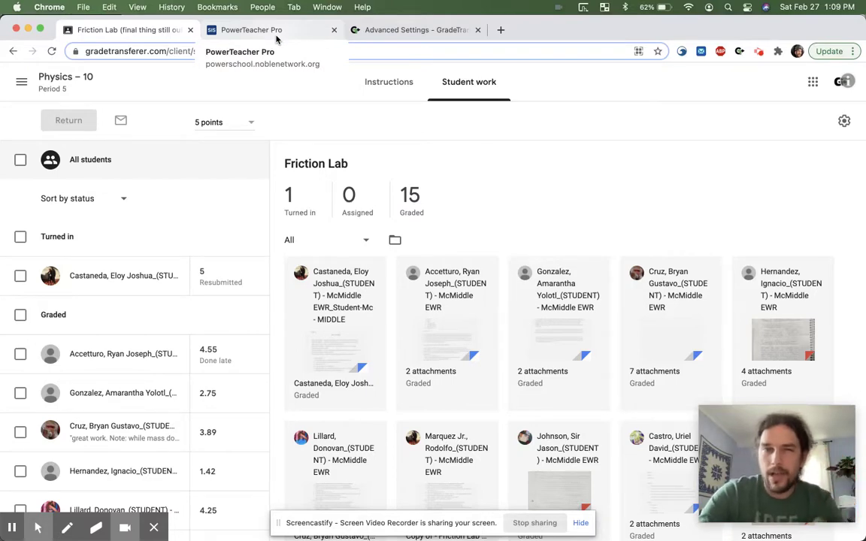
- On Advanced Settings, add an 'Id#' student ID number after STUDENT in the sample name
left_click(412, 29)
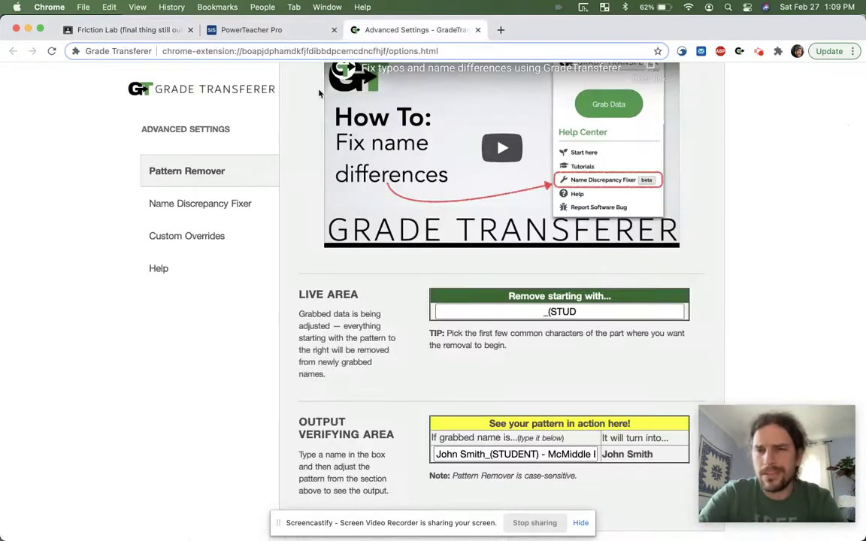
left_click(578, 312)
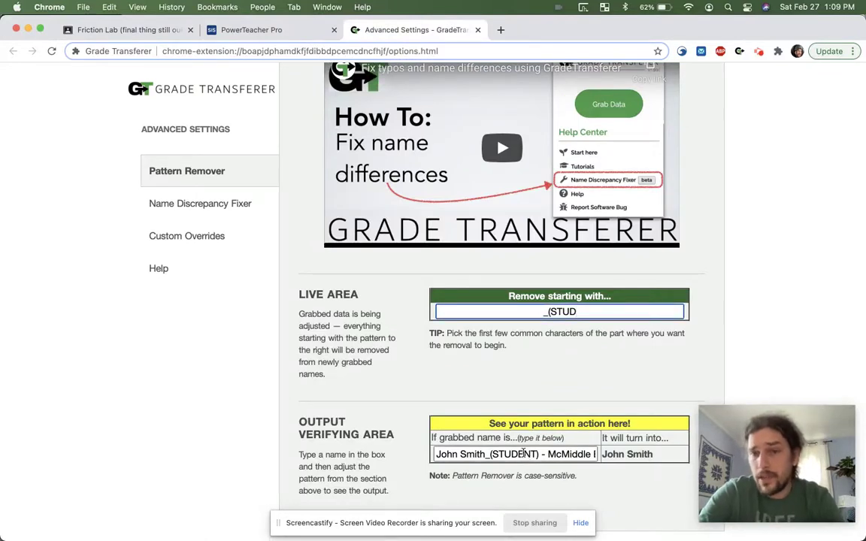
left_click(534, 454)
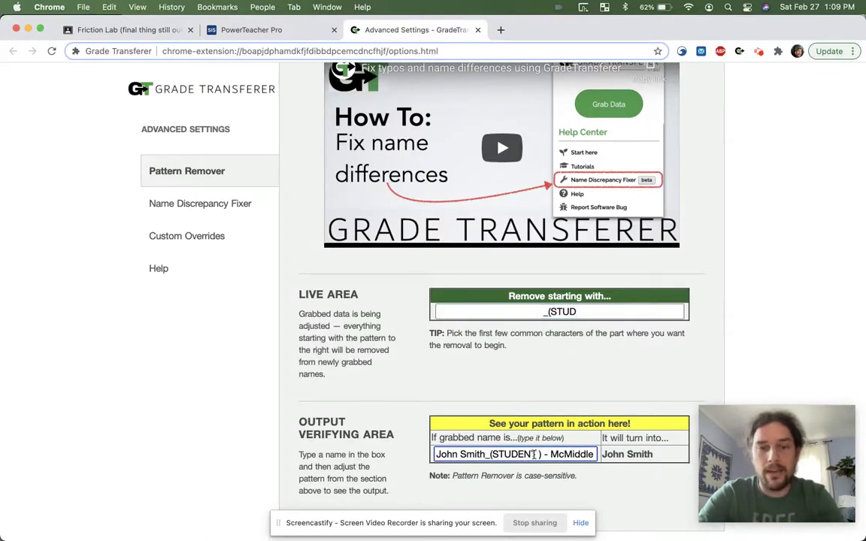
type("Id#54342")
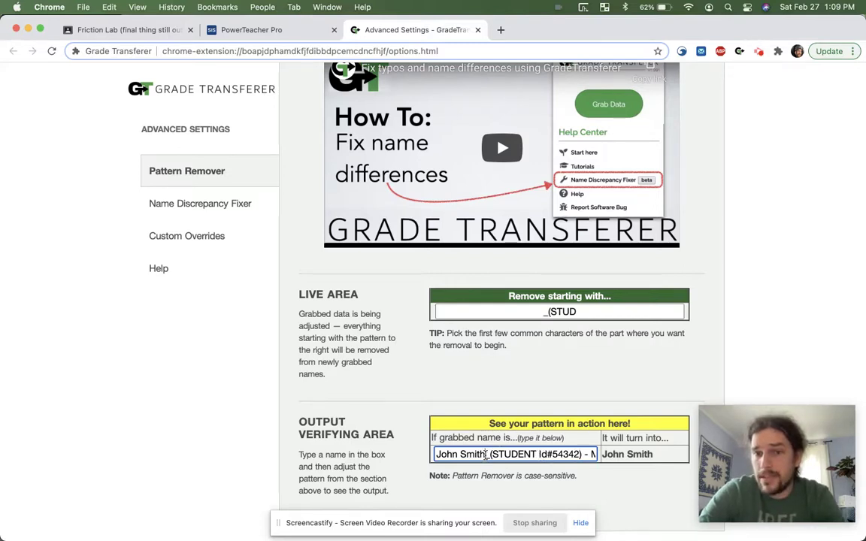
- Clear the _(STUD removal pattern from the Pattern Remover
left_click_drag(485, 454, 515, 452)
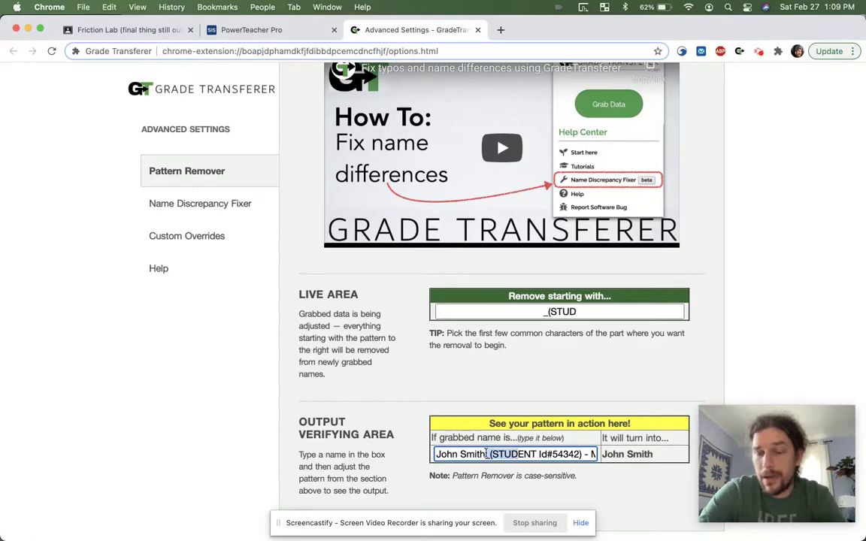
left_click_drag(584, 311, 546, 311)
key("BackSpace")
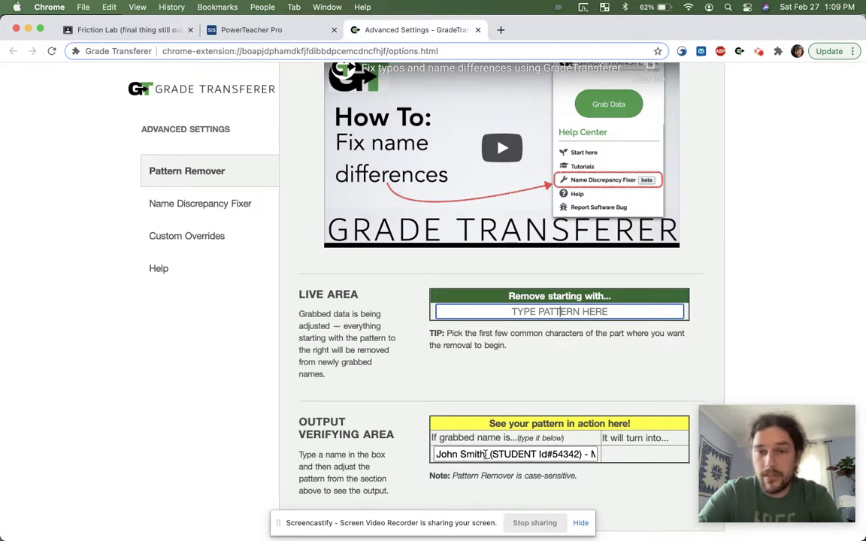
- Remove '_(STUDENT' from the sample name and enter '(Id#' as the removal pattern
left_click_drag(487, 454, 536, 454)
key("BackSpace")
type("(")
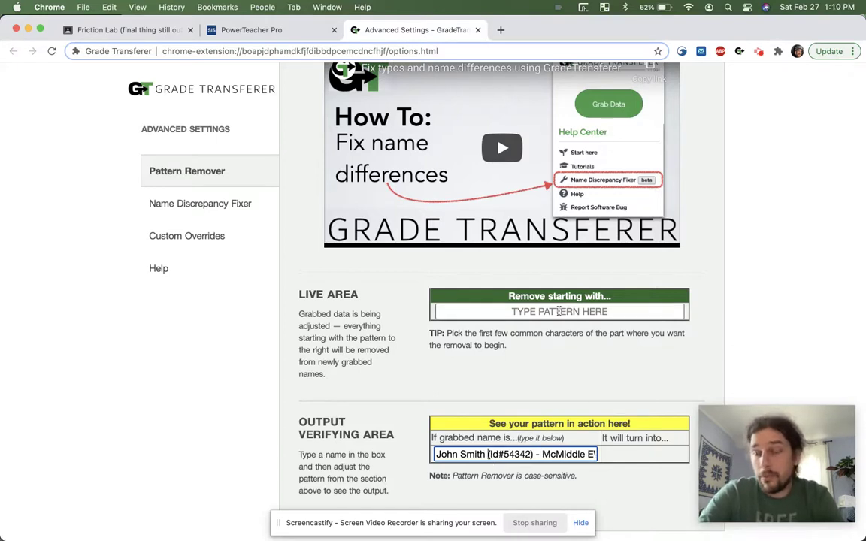
left_click(559, 311)
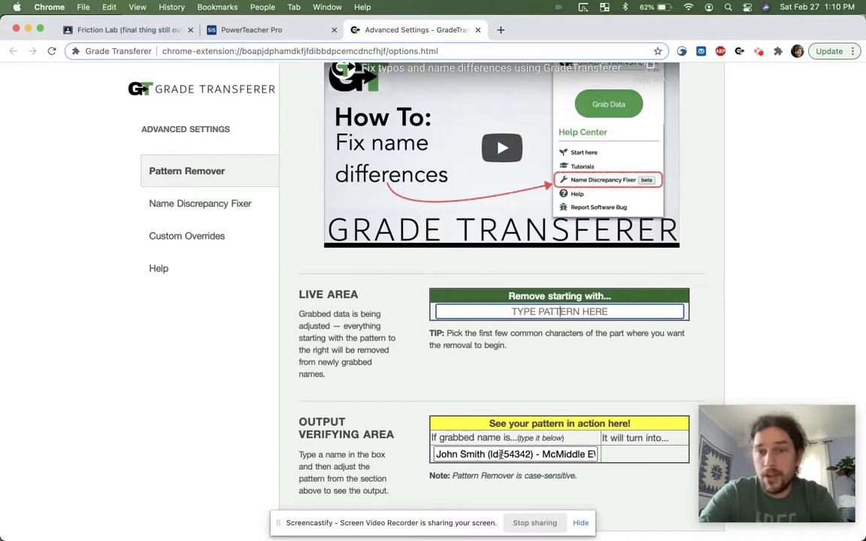
type("(Id")
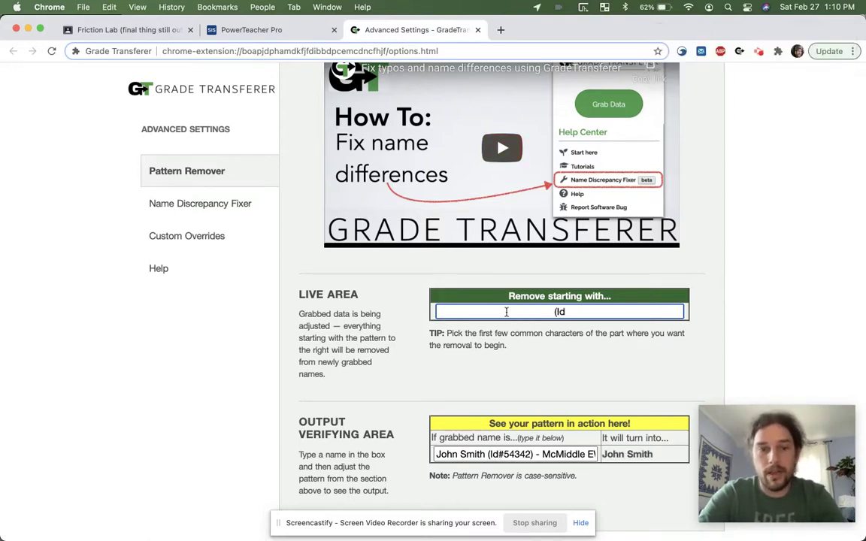
type("#")
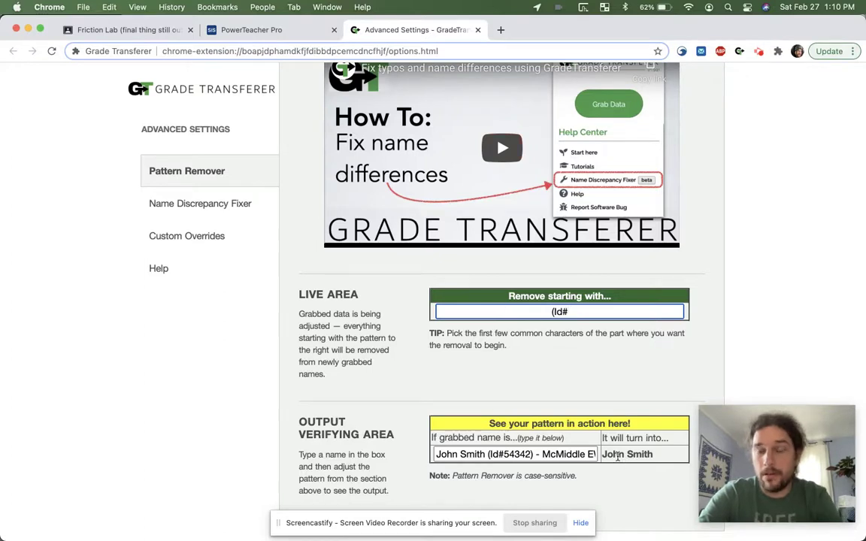
- Trim the pattern to '#' and strip '(Id' and ')' from the sample, leaving John Smith
left_click_drag(504, 454, 529, 455)
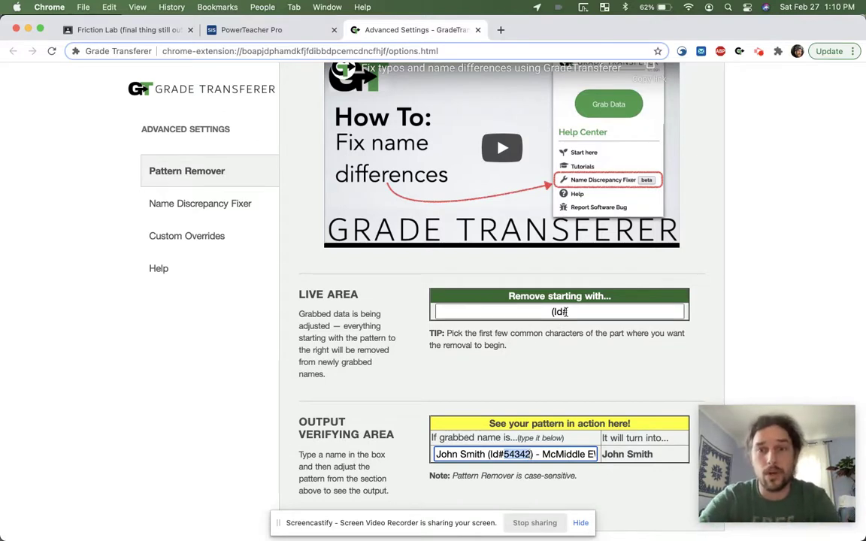
left_click(574, 312)
left_click(560, 312)
key("BackSpace")
key("BackSpace")
key("BackSpace")
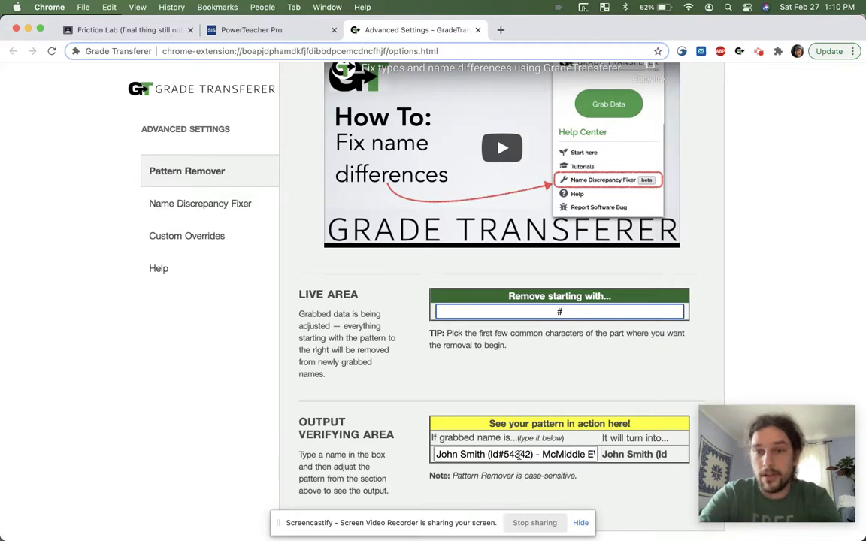
left_click(501, 454)
key("BackSpace")
key("BackSpace")
key("BackSpace")
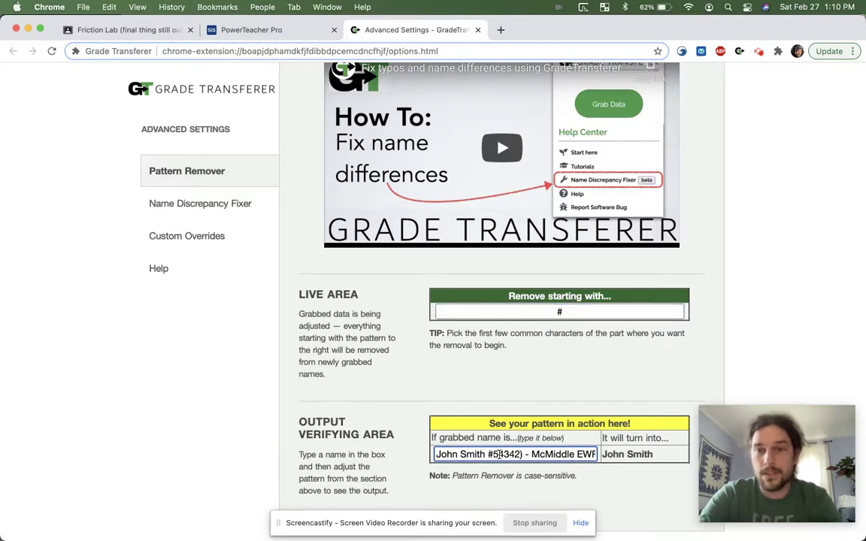
left_click(523, 454)
key("BackSpace")
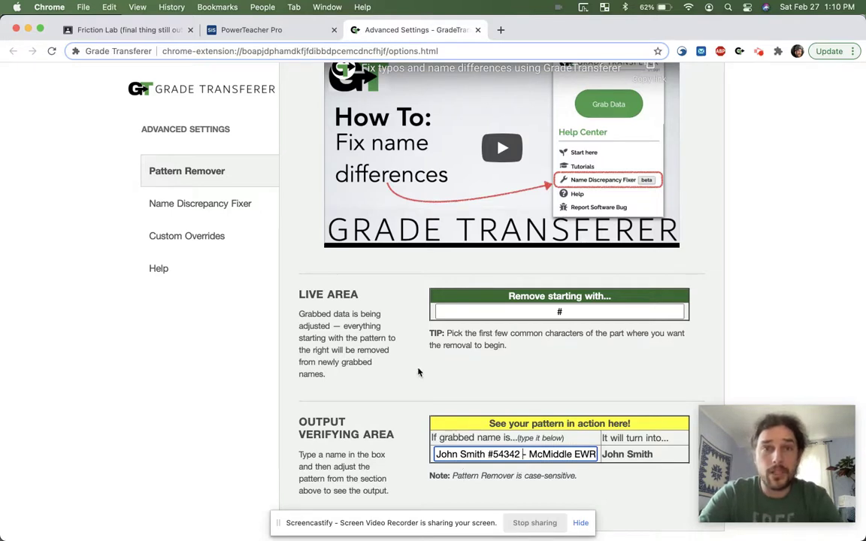